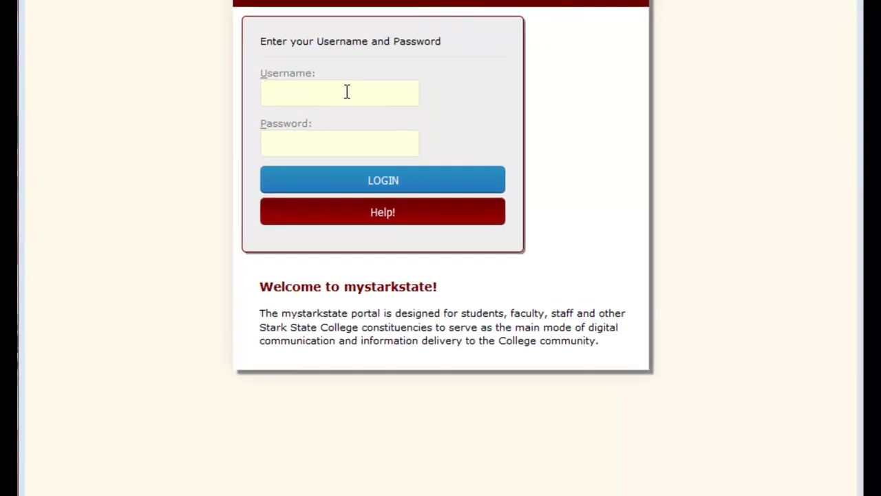
- Sign in to the mystarkstate portal with the saved username from autocomplete
left_click(386, 163)
left_click(323, 129)
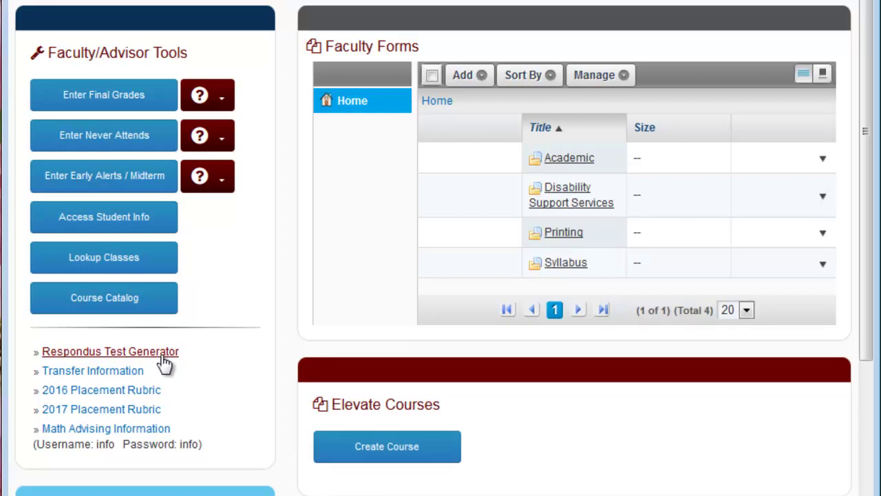
- Open the Respondus Test Generator page and highlight its installation password
left_click(162, 352)
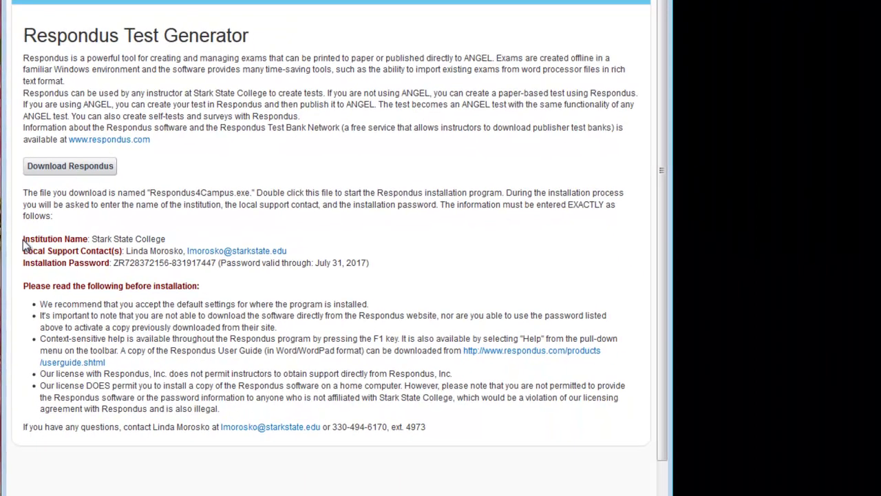
left_click_drag(23, 243, 392, 267)
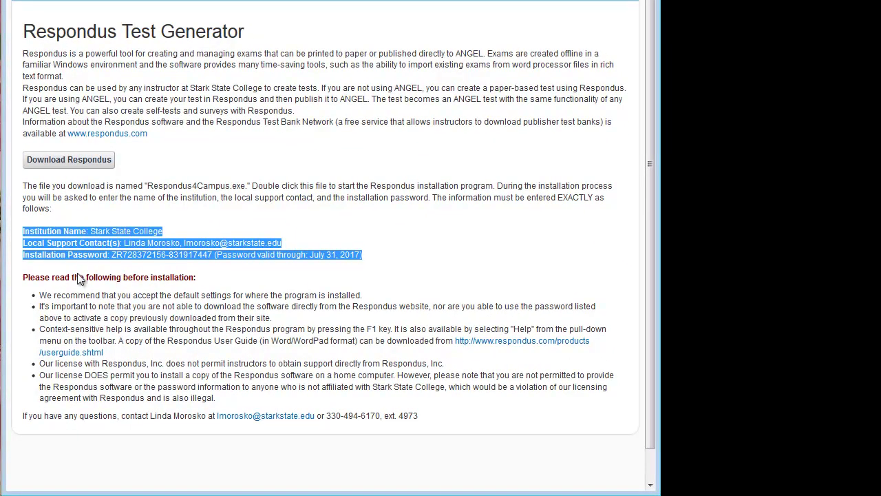
left_click(121, 263)
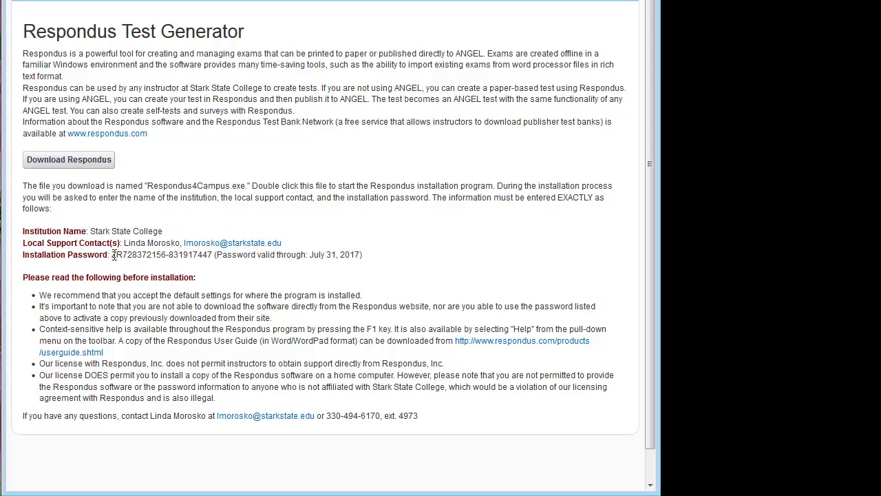
left_click_drag(114, 255, 213, 259)
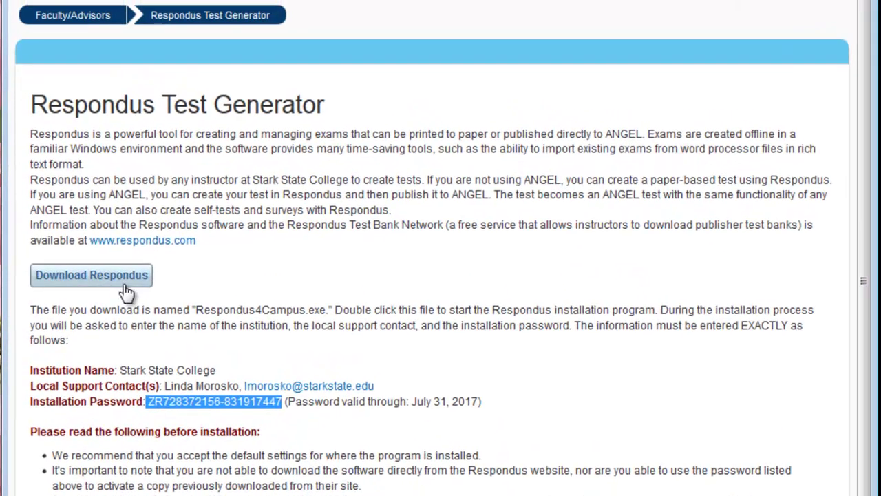
- Download the Respondus4Campus.exe installer (13.4 MB) via Download Respondus
left_click(88, 164)
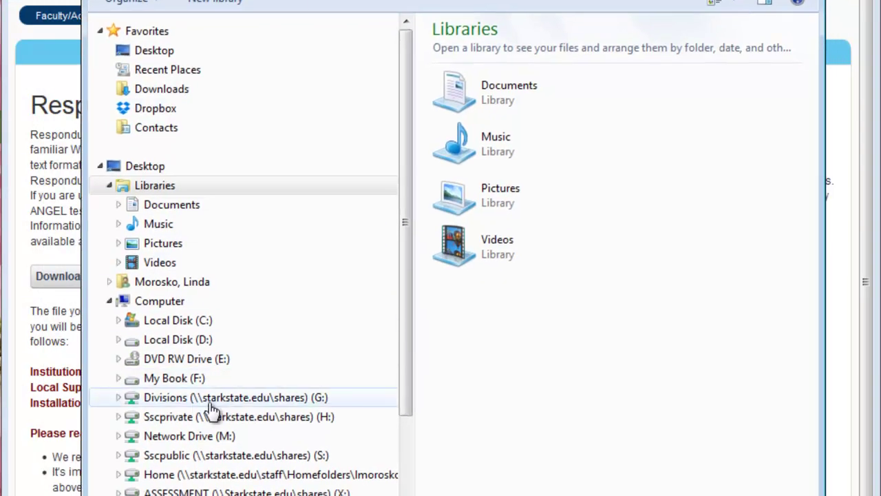
- Browse the G: drive to Student Success > eStarkstate > ELearnStudent > 1-Training > Respondus
left_click(313, 397)
double_click(530, 90)
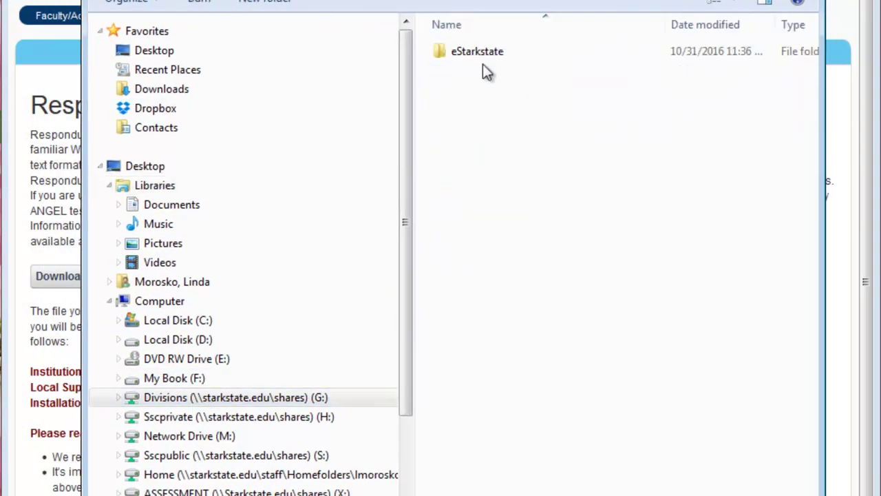
double_click(479, 58)
double_click(501, 93)
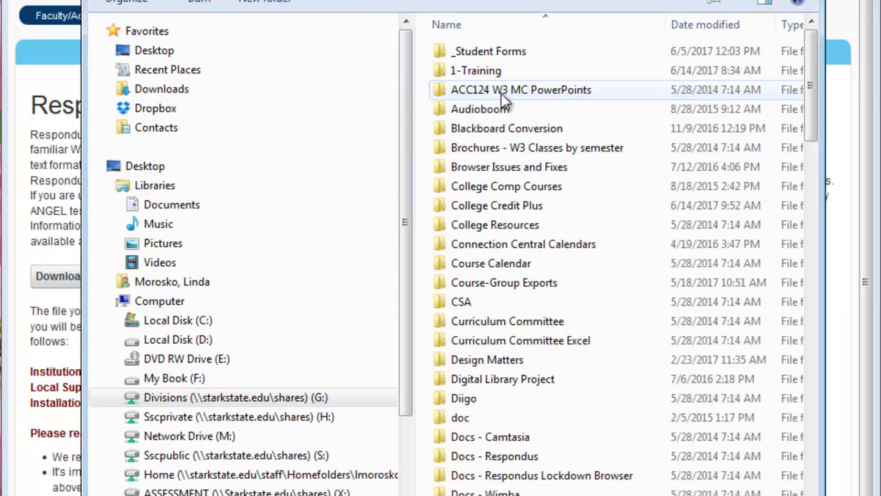
left_click(519, 252)
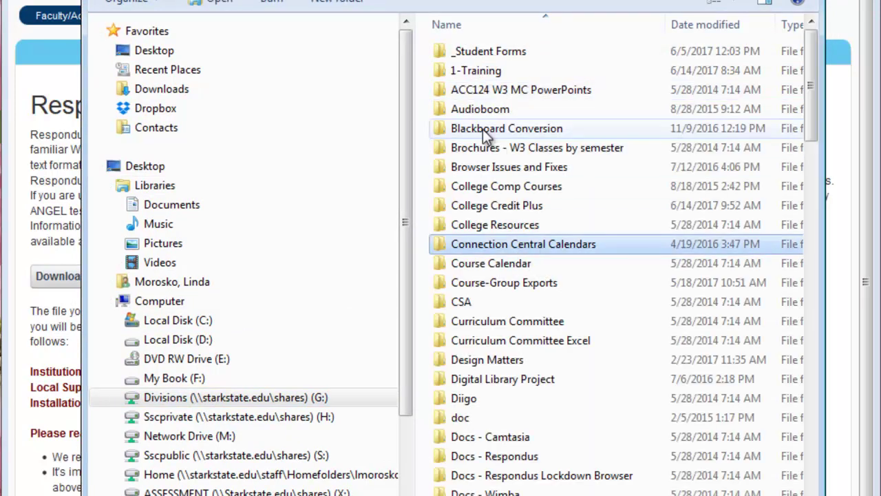
left_click(486, 66)
double_click(486, 70)
key("r")
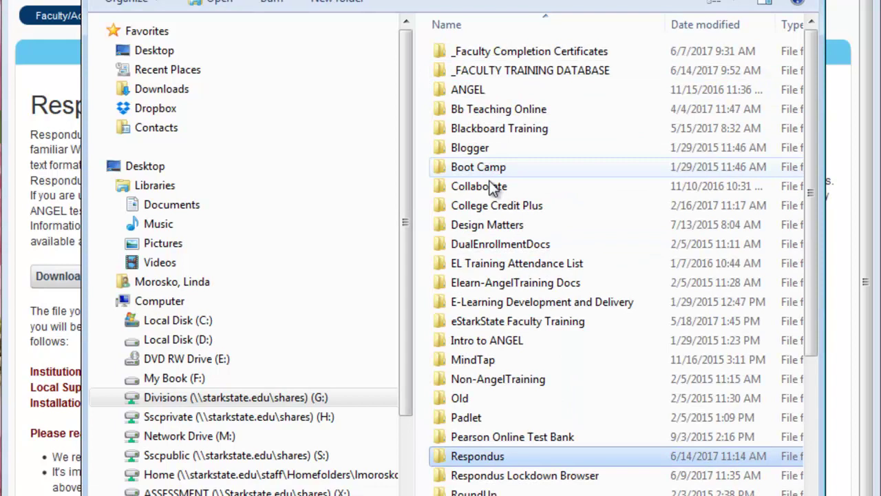
double_click(489, 451)
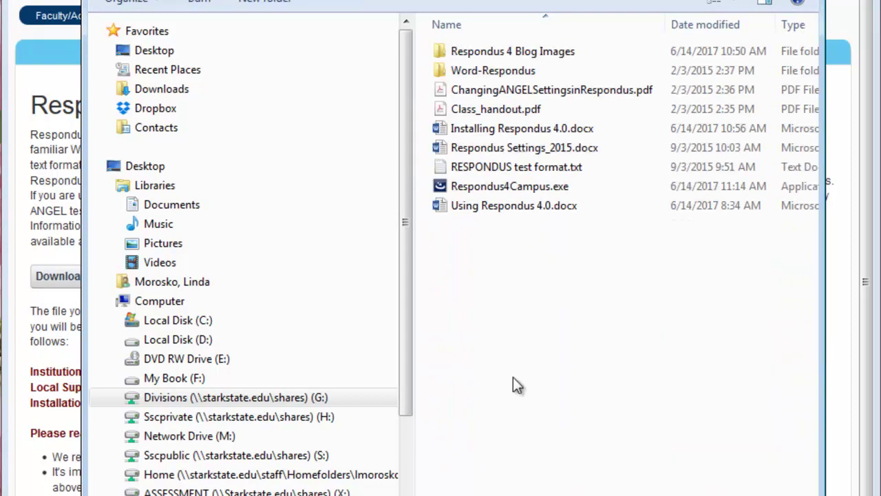
- Launch Respondus4Campus.exe, cancel the first setup attempt, and relaunch it to the security warning
left_click(507, 192)
double_click(490, 192)
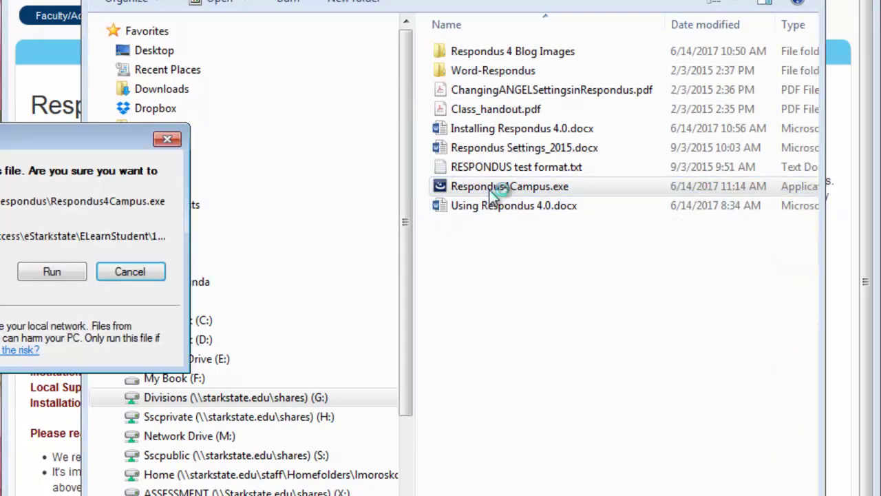
left_click(66, 272)
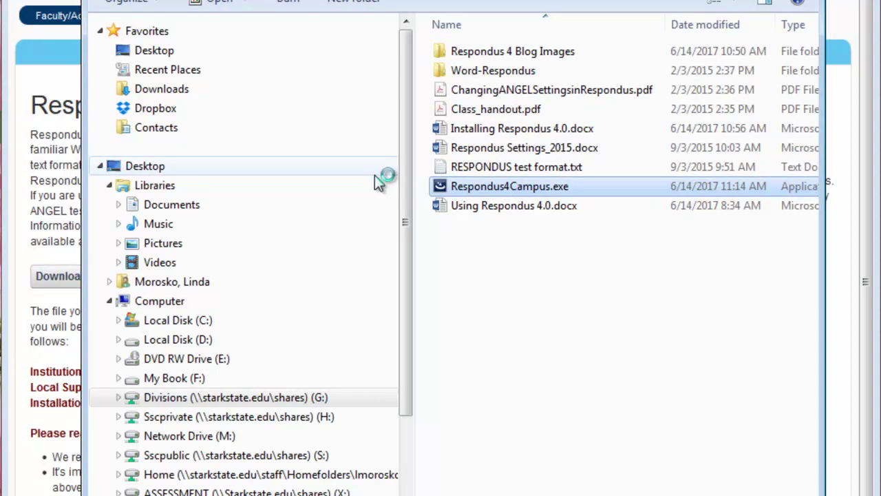
left_click(179, 417)
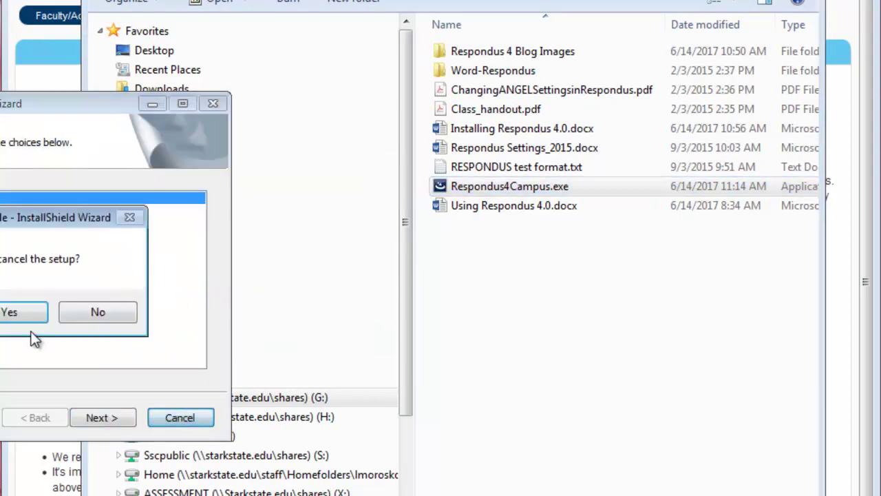
left_click(24, 315)
double_click(552, 194)
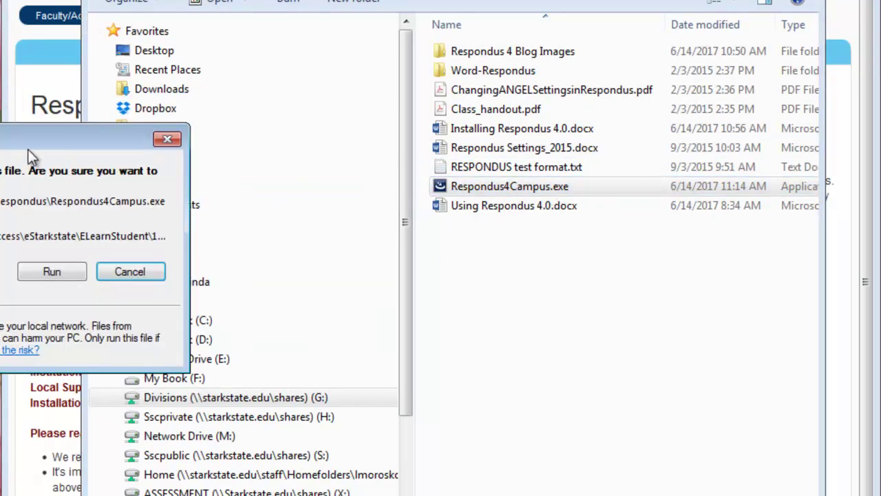
left_click_drag(50, 113, 507, 110)
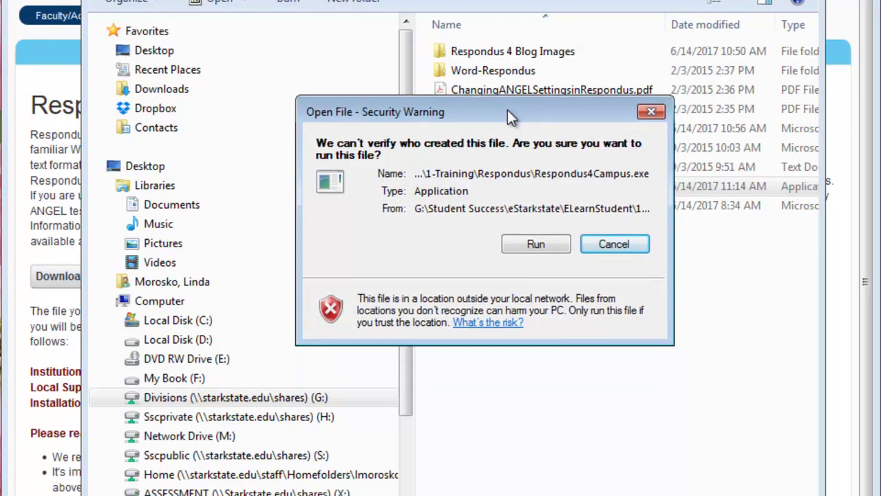
- Run the installer, keep English as the setup language, and reach the license agreement
left_click(533, 245)
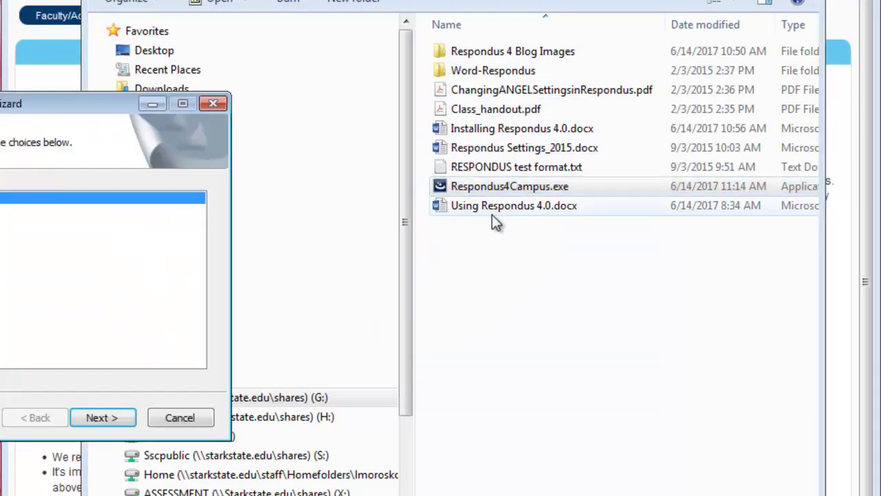
left_click_drag(69, 107, 454, 83)
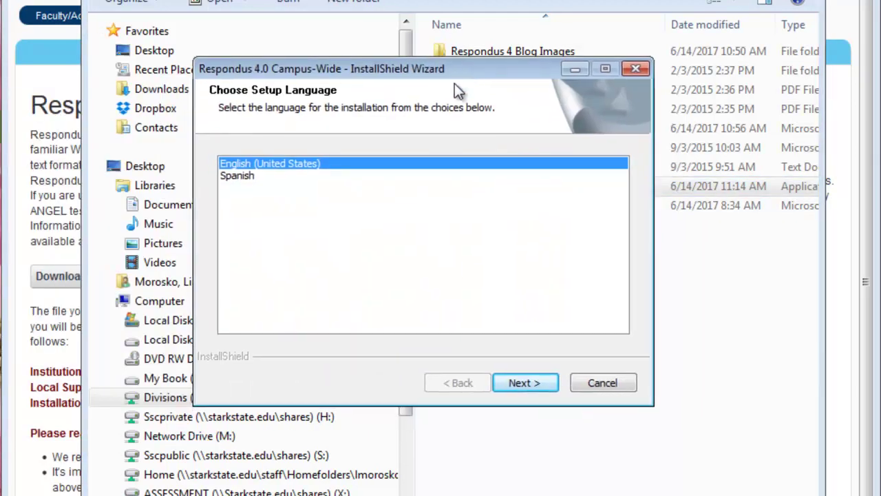
left_click(528, 380)
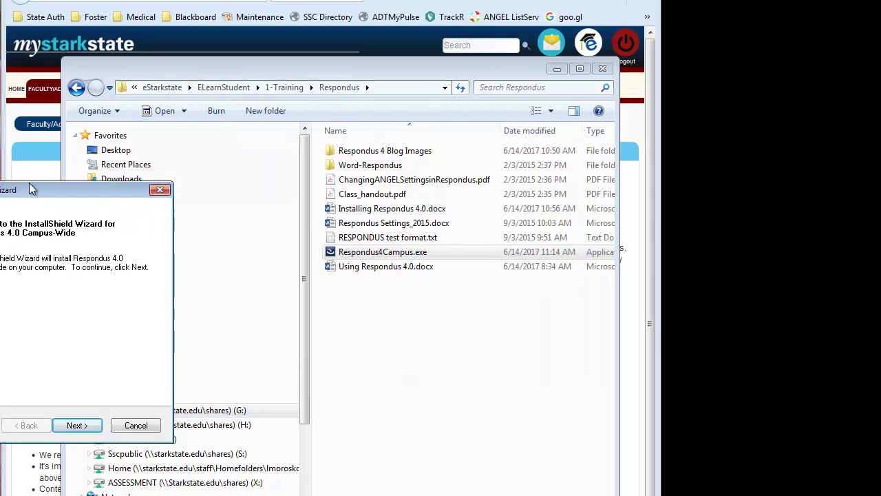
left_click_drag(31, 190, 288, 142)
left_click(345, 378)
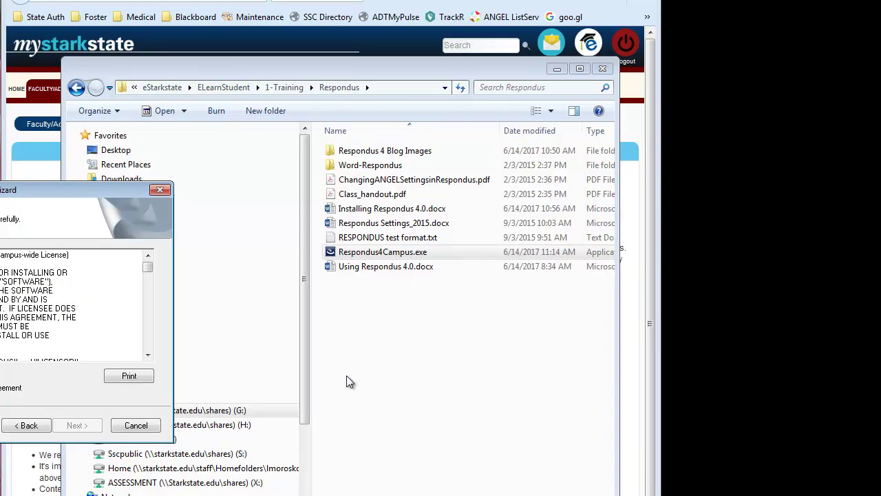
left_click_drag(66, 187, 402, 136)
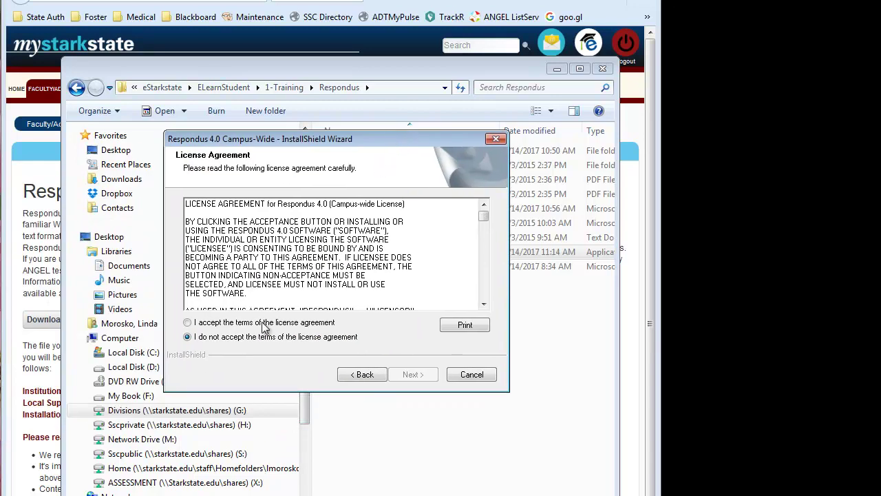
- Accept the license terms and keep the default destination folder
left_click(264, 325)
left_click_drag(485, 216, 484, 292)
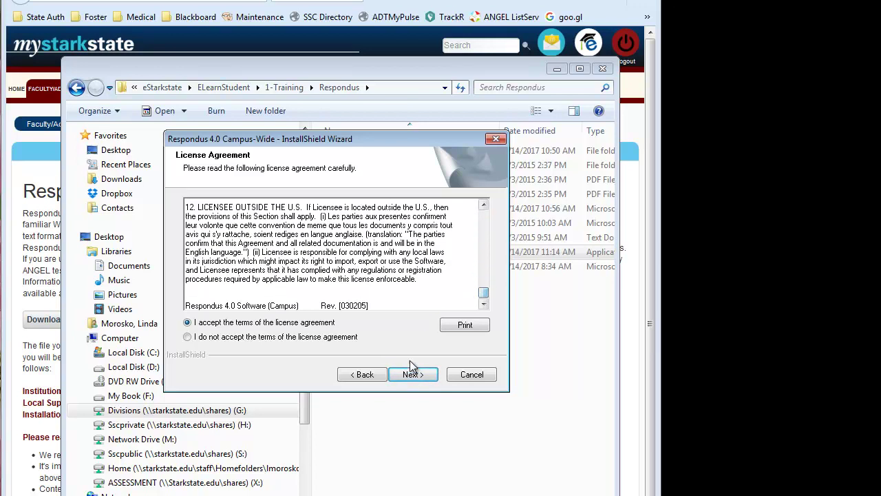
left_click(411, 373)
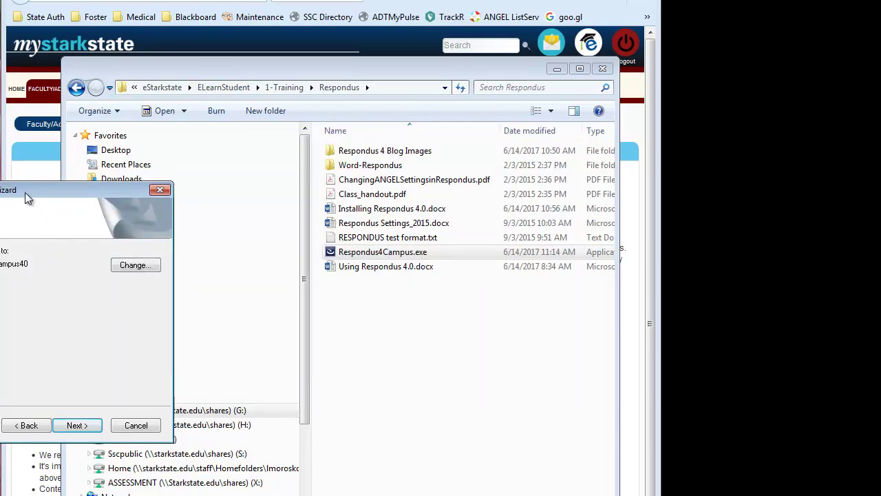
left_click_drag(24, 192, 321, 145)
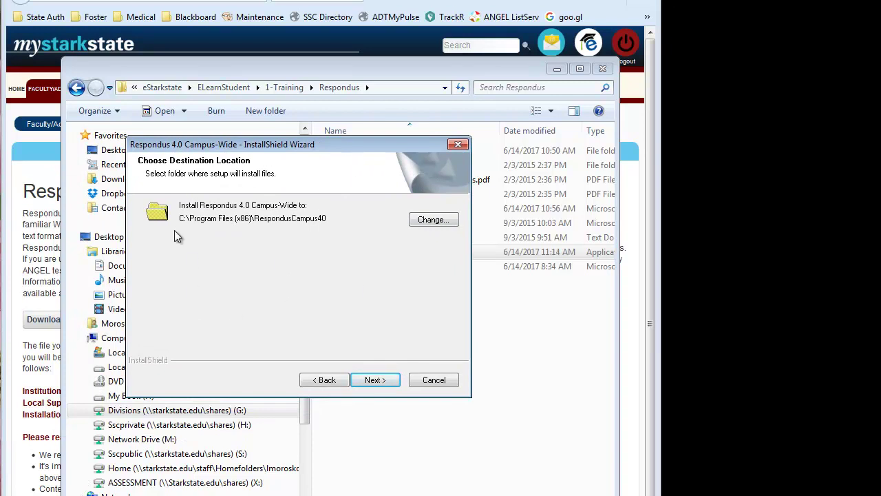
left_click(389, 380)
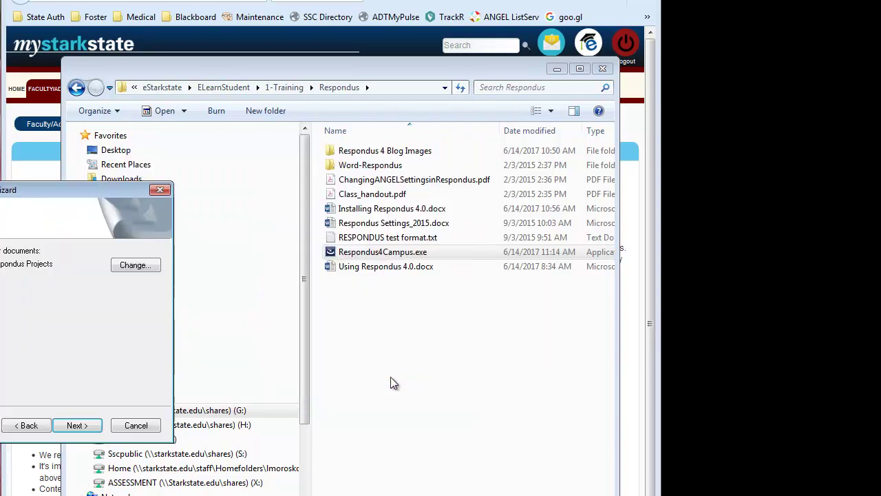
left_click_drag(21, 192, 324, 91)
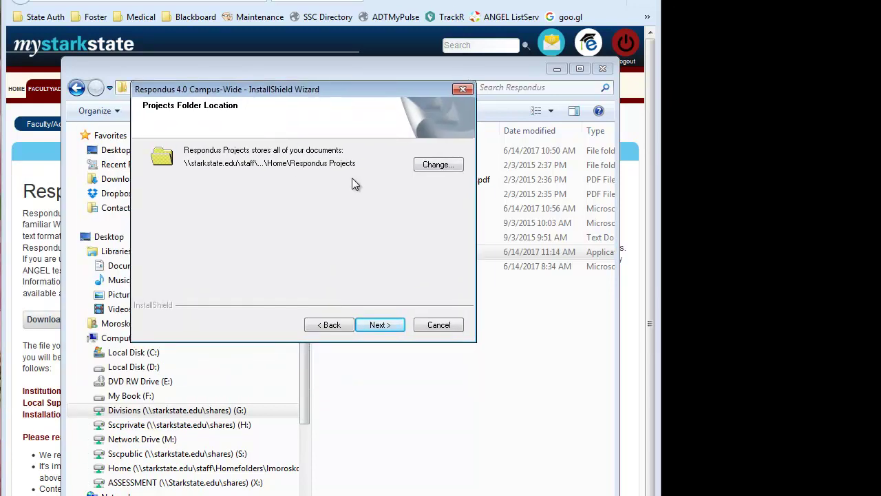
- Change the projects folder to Divisions (G:) > Student Success > eStarkstate > DirELearn > Respondus Tests
left_click(438, 164)
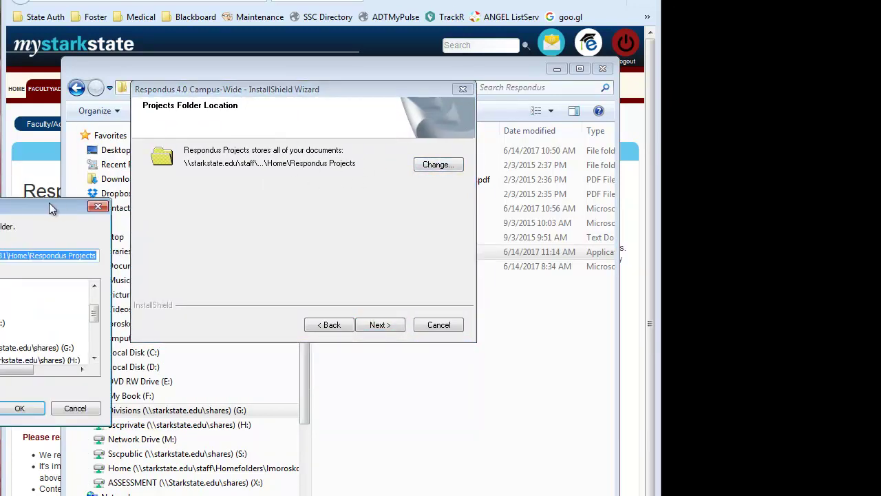
left_click_drag(49, 203, 264, 148)
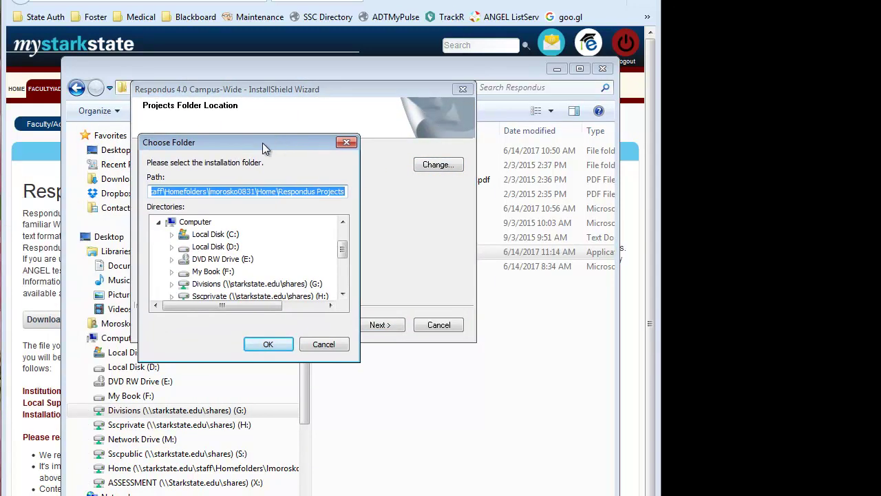
double_click(296, 283)
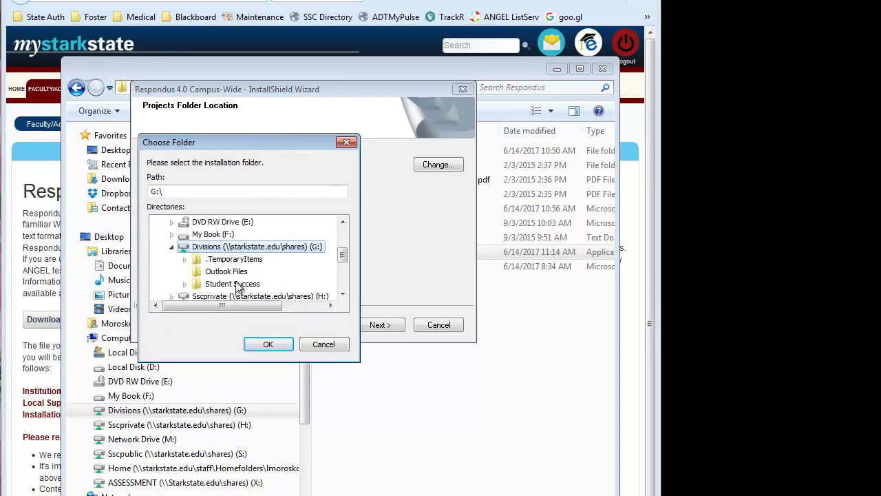
double_click(237, 283)
left_click(234, 285)
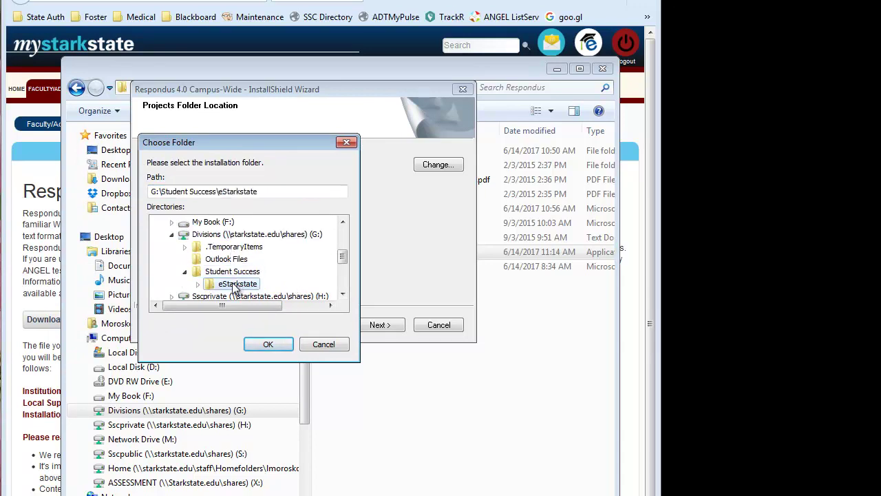
mouse_move(343, 256)
left_mouse_down()
mouse_move(346, 224)
mouse_move(343, 265)
left_mouse_up()
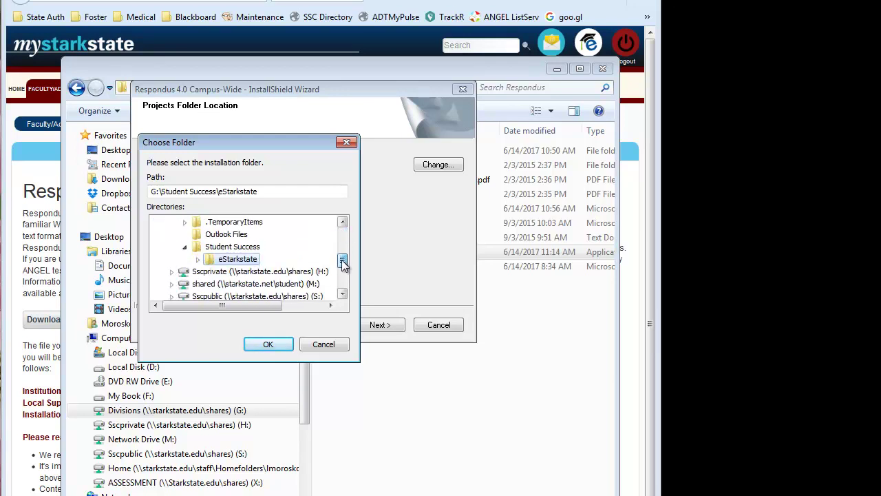
double_click(243, 258)
left_click(245, 260)
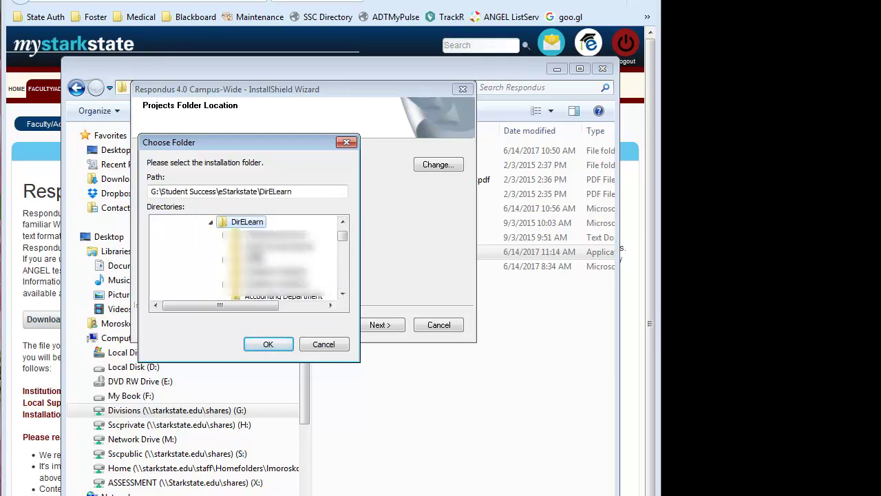
type("res")
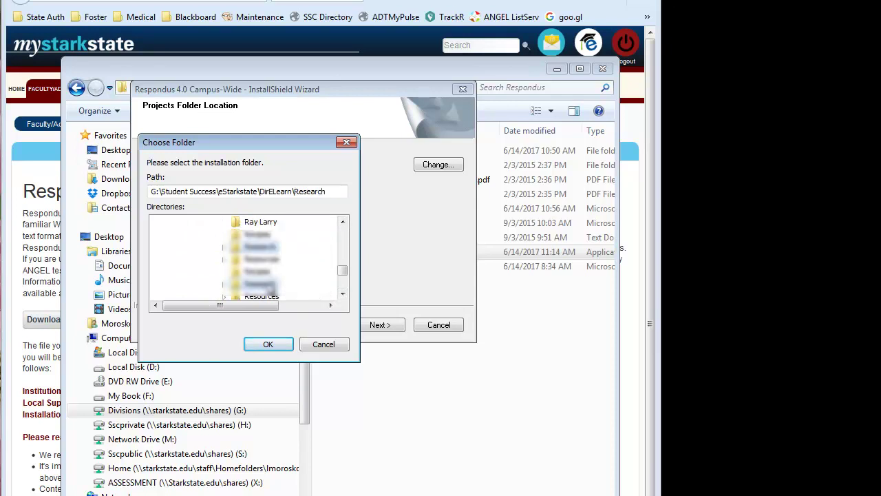
left_click(270, 246)
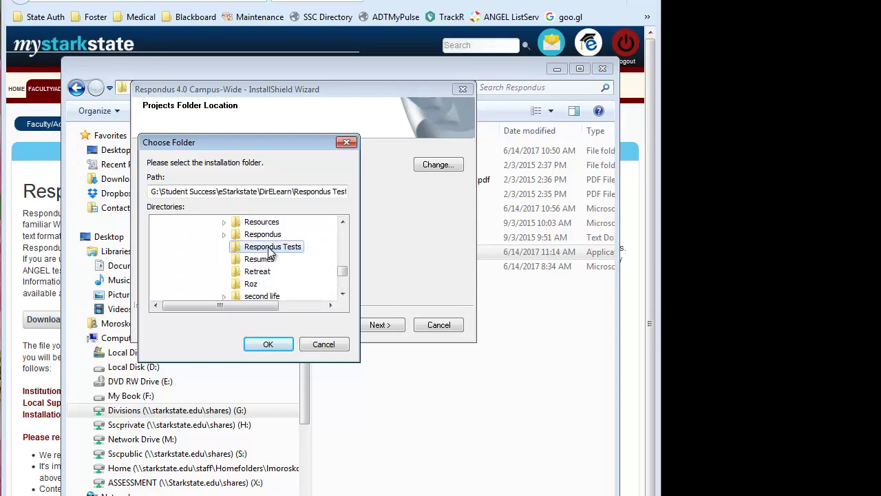
left_click(272, 341)
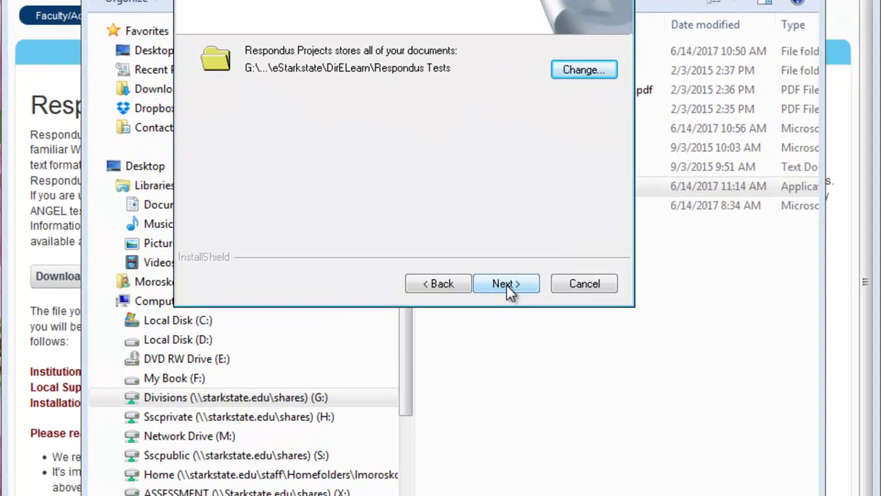
- Continue to Ready to Install and install Respondus 4.0 Campus-Wide until the Equation Editor prompt
left_click(379, 324)
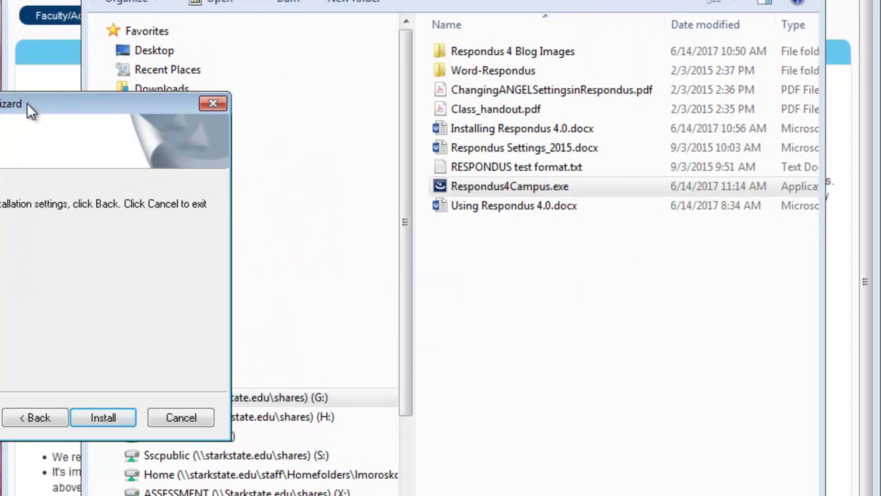
left_click_drag(27, 103, 453, 0)
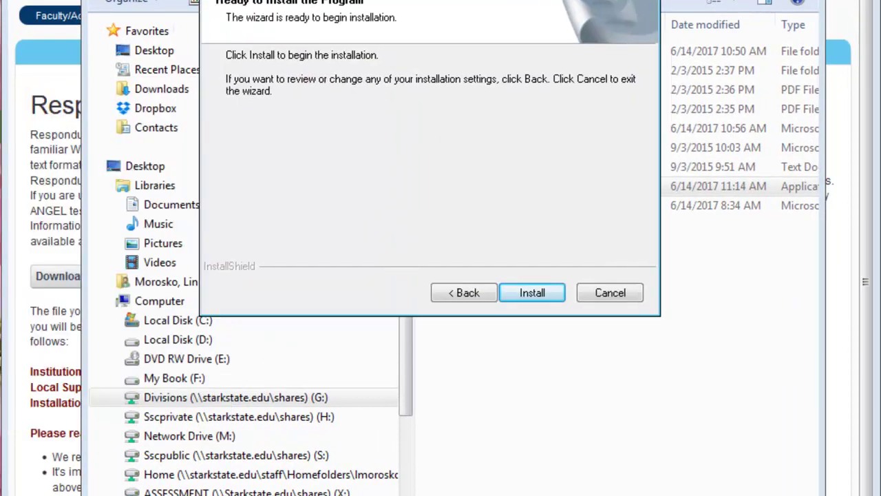
left_click(537, 291)
left_click_drag(44, 107, 545, 58)
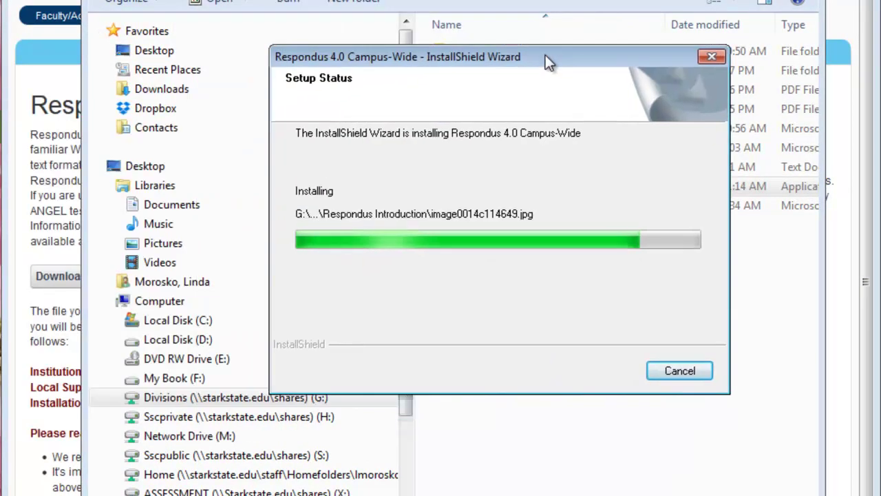
left_click_drag(15, 201, 438, 11)
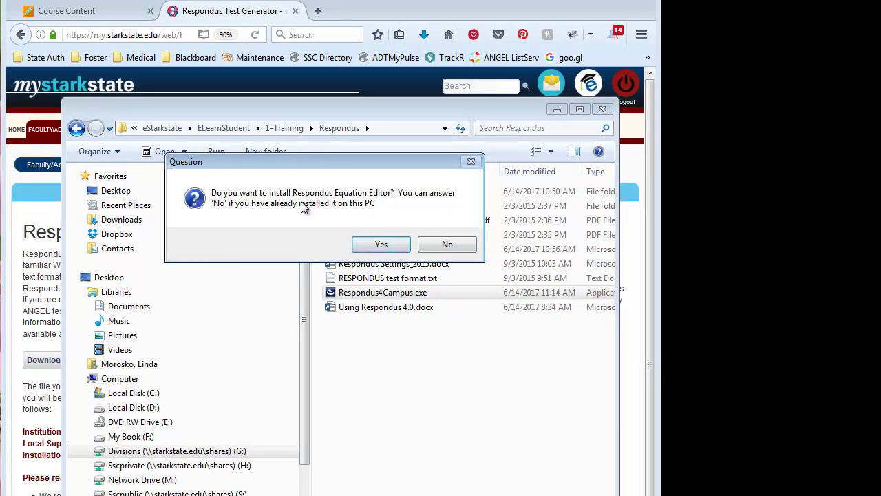
- Accept installing Equation Editor, dismiss its setup error, and finish the wizard
left_click(381, 245)
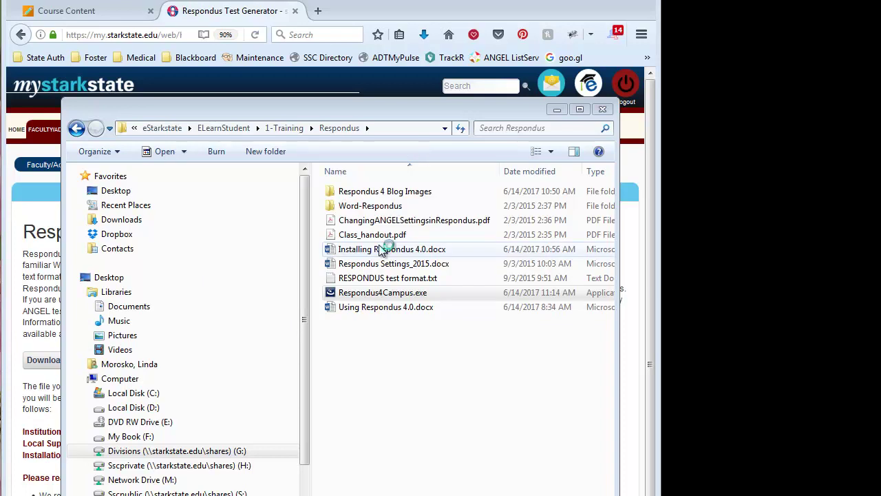
left_click_drag(2, 290, 267, 212)
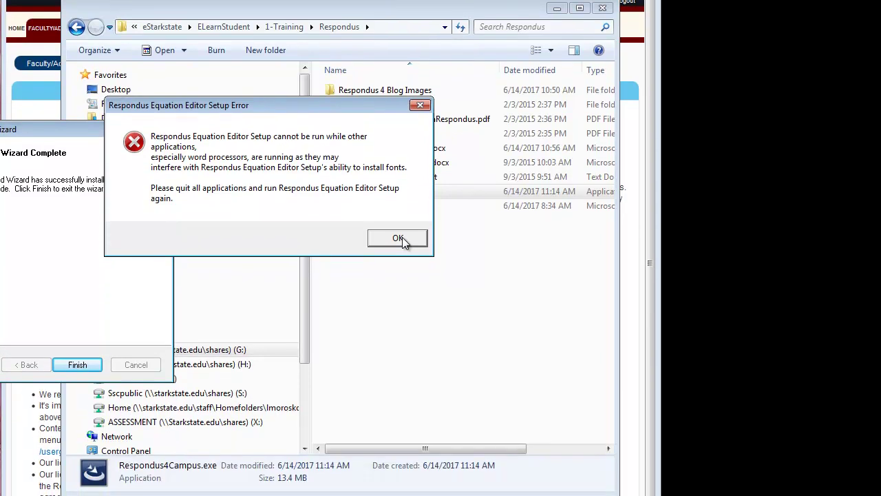
left_click(398, 339)
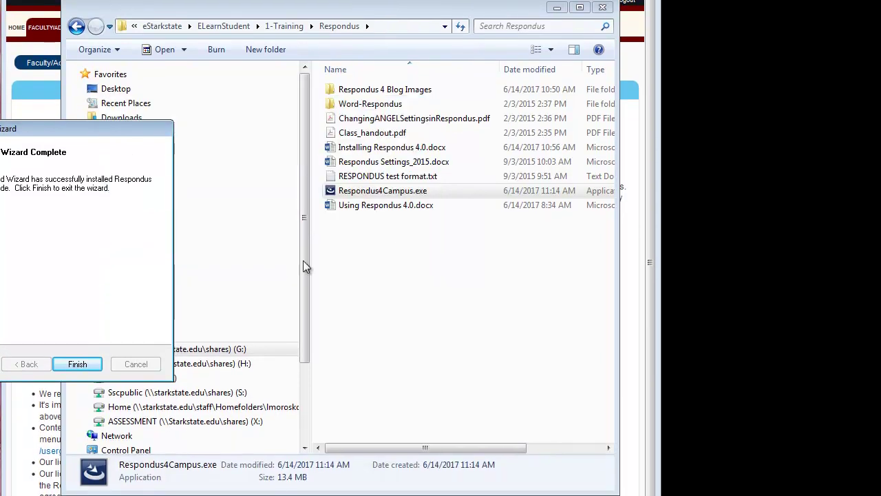
left_click_drag(41, 128, 331, 74)
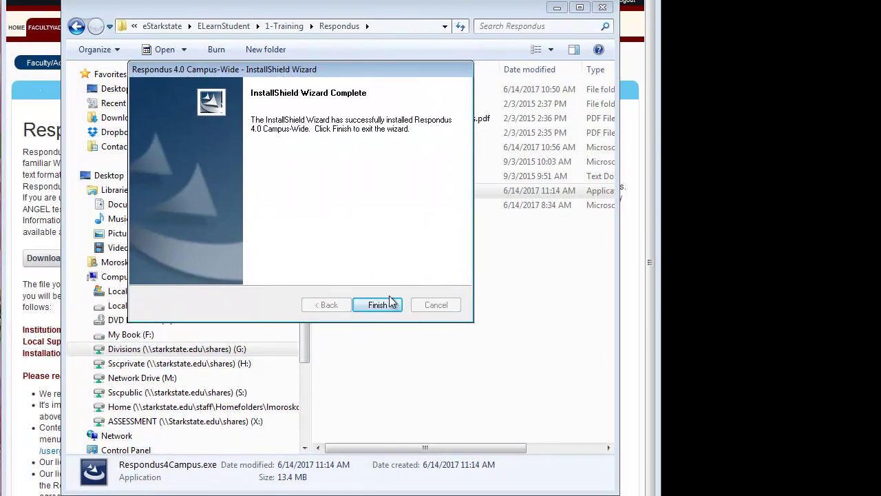
left_click(382, 307)
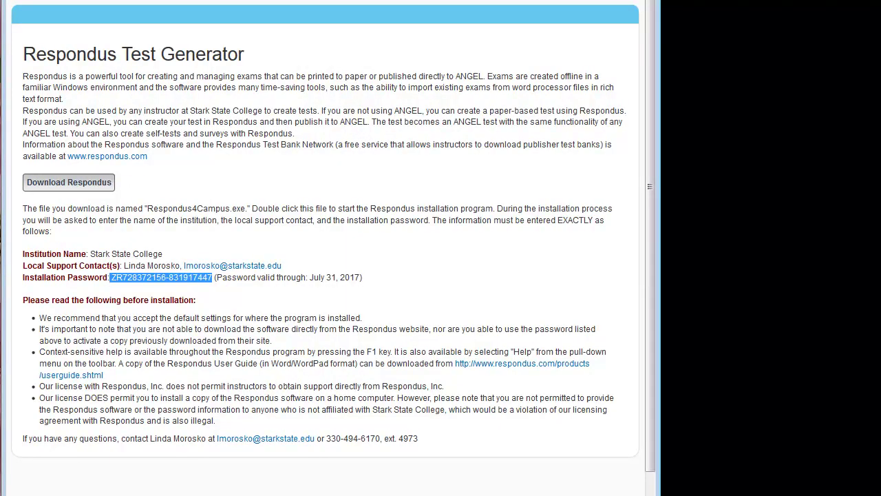
- Clear the open windows to show the desktop with the Respondus 4.0 Campus shortcut
key("alt+Tab")
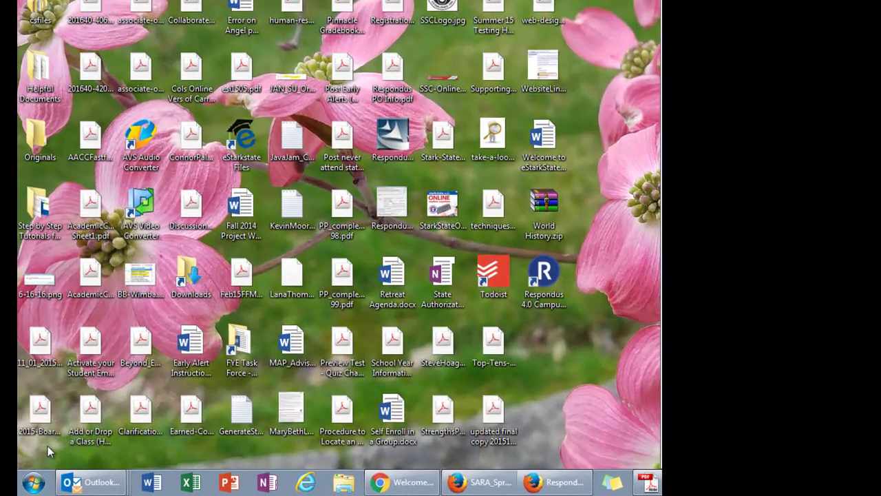
- Expand All Programs > Respondus in the Start menu to verify Respondus 4.0 Campus-Wide and its help
left_click(224, 486)
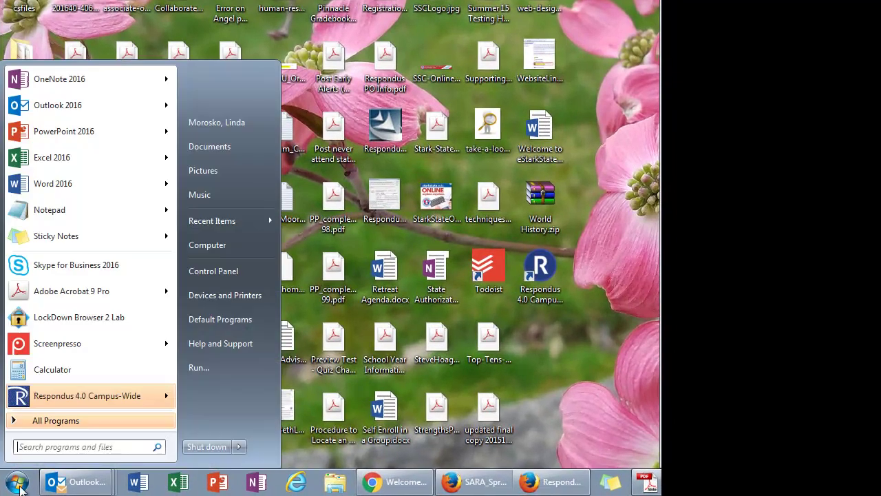
left_click(55, 421)
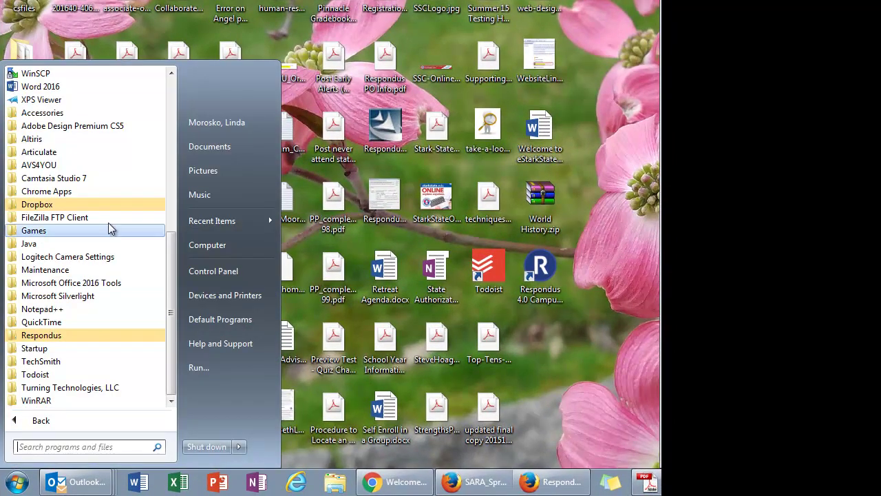
left_click(66, 336)
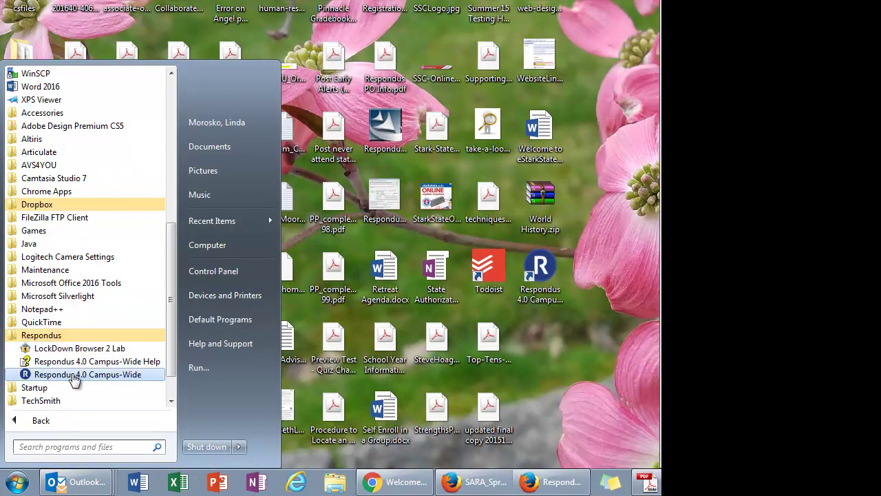